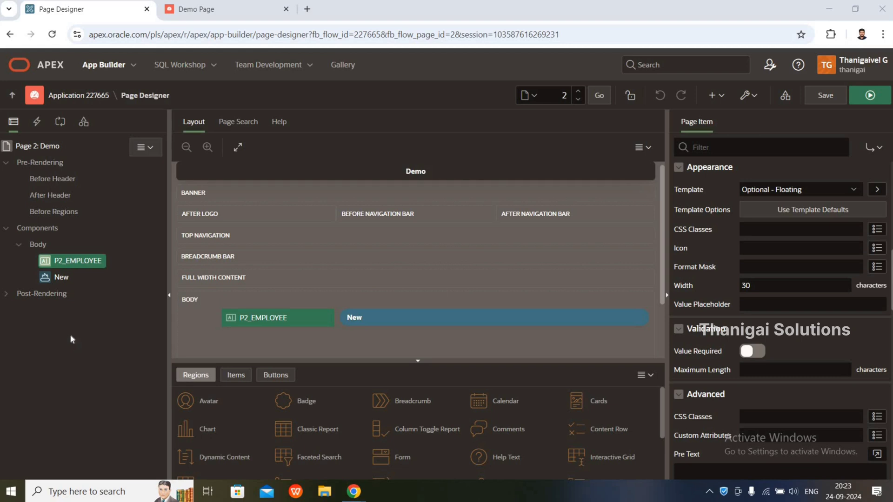
Run the Demo page to check its Employee Number field, and return to the page's design view
{"action": "left_click", "coordinate": [73, 262]}
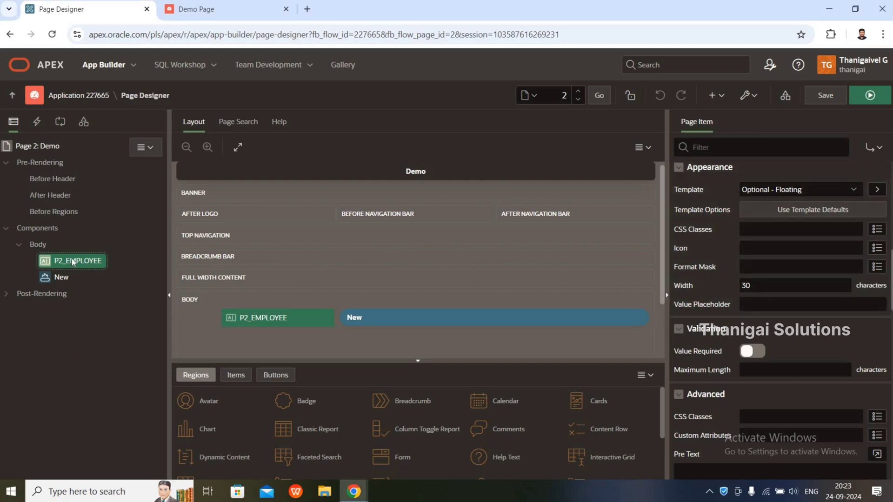
{"action": "left_click", "coordinate": [866, 102]}
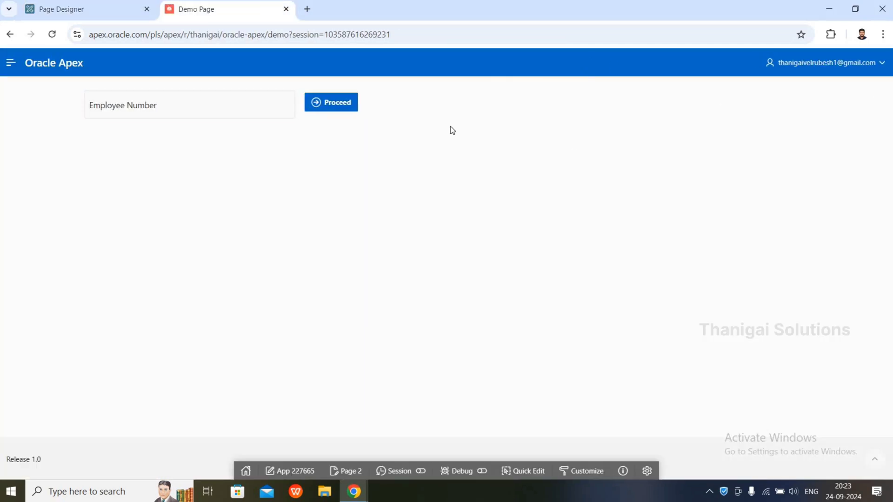
{"action": "left_click", "coordinate": [250, 106]}
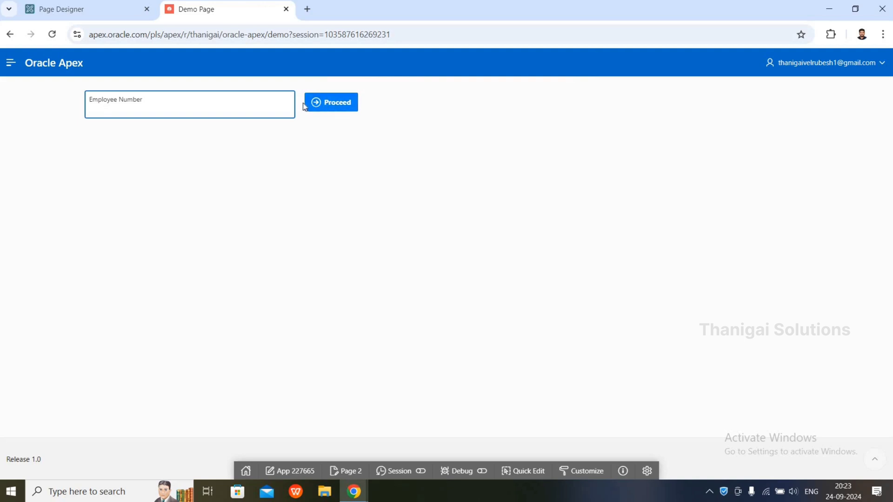
{"action": "left_click", "coordinate": [107, 12]}
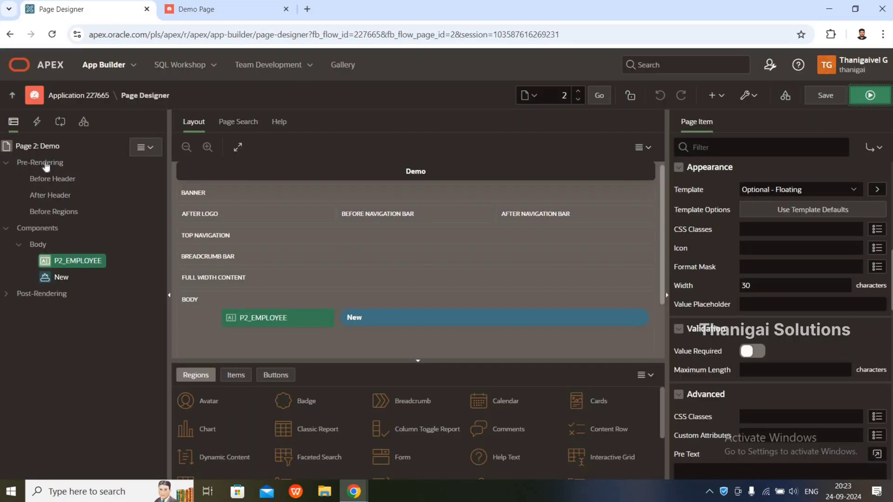
Create a dynamic action on the P2_EMPLOYEE item and name it "Employee Change"
{"action": "right_click", "coordinate": [76, 264]}
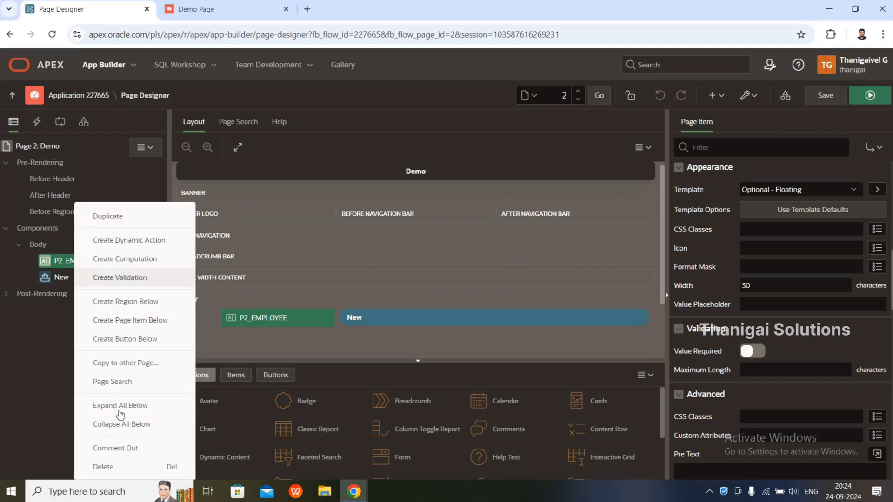
{"action": "left_click", "coordinate": [124, 241]}
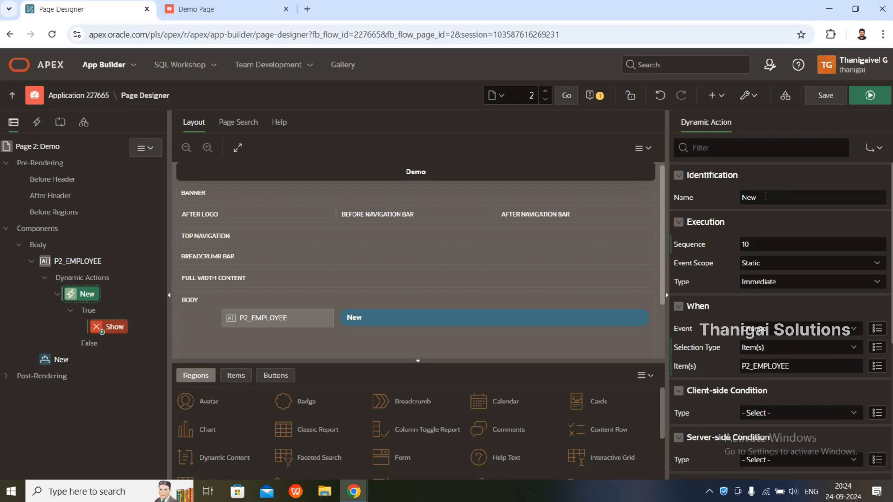
{"action": "left_click_drag", "start_coordinate": [765, 196], "coordinate": [706, 215]}
{"action": "key", "text": "BackSpace"}
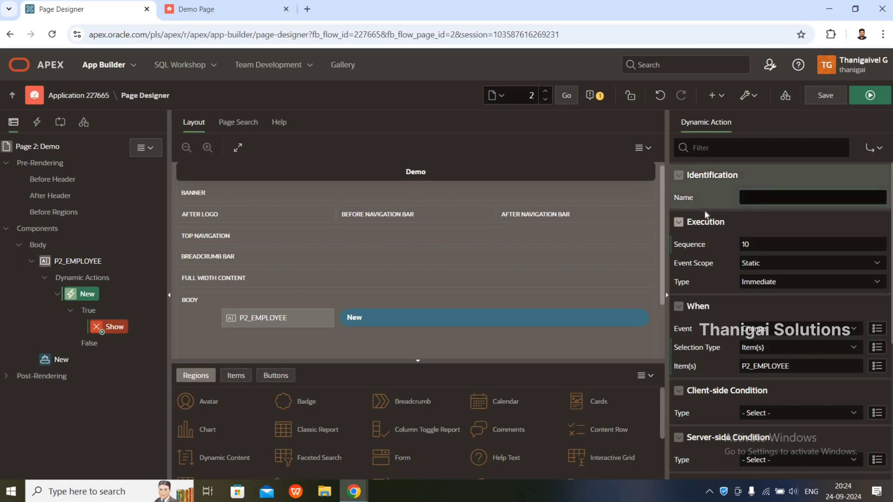
{"action": "type", "text": "Employee Change"}
{"action": "left_click", "coordinate": [114, 317]}
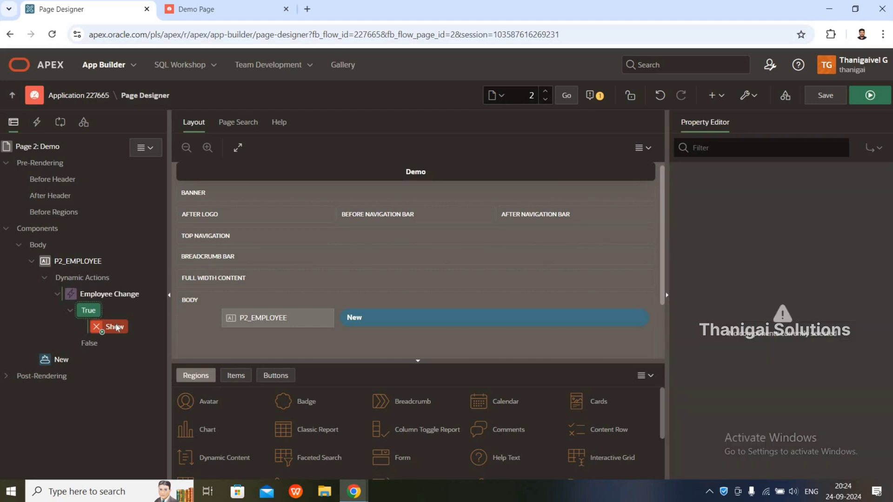
Review the default true action and the available client-side condition types of the Employee Change dynamic action
{"action": "left_click", "coordinate": [115, 327]}
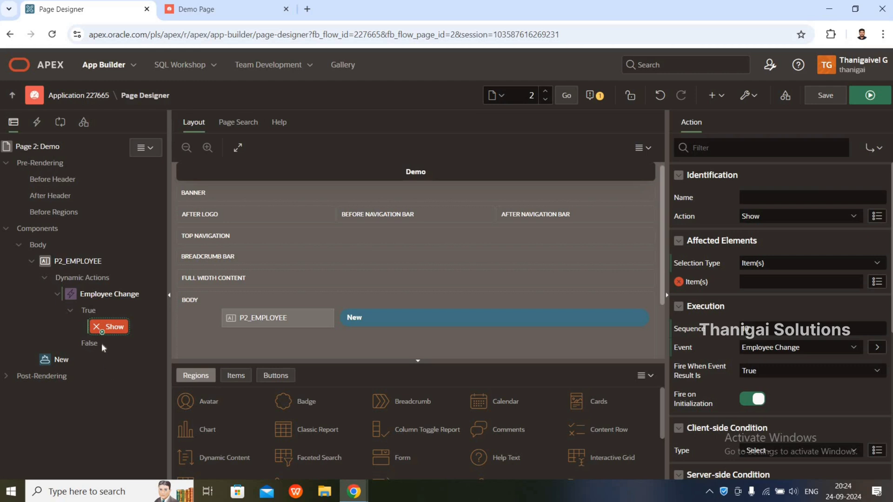
{"action": "left_click", "coordinate": [108, 295]}
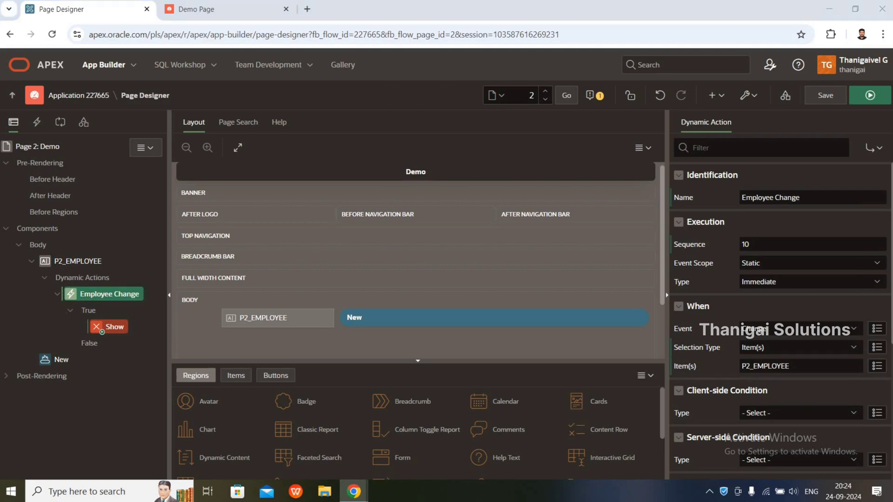
{"action": "scroll", "coordinate": [728, 244], "scroll_direction": "down", "scroll_amount": 3}
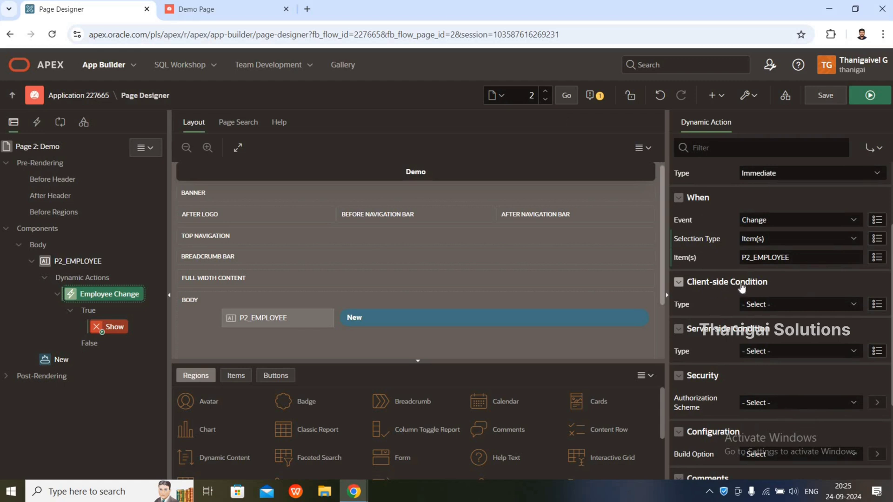
{"action": "left_click", "coordinate": [763, 309]}
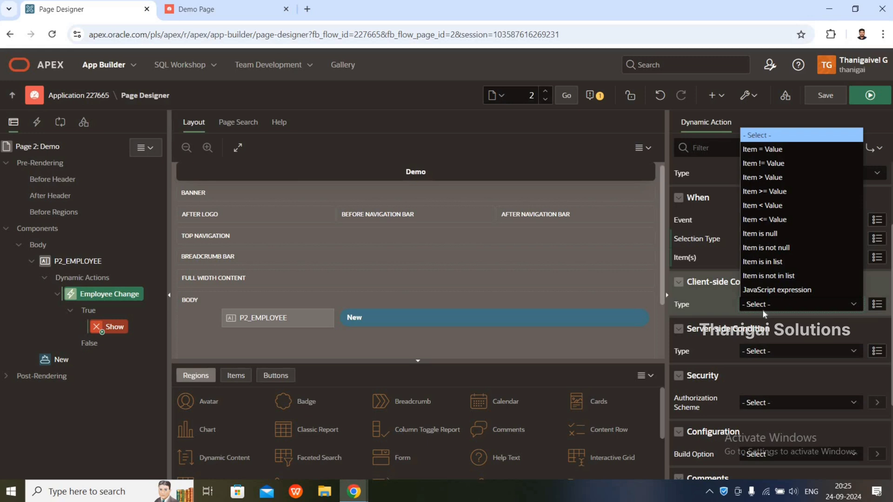
Name the true action of Employee Change "show name" and set its action to Disable
{"action": "left_click", "coordinate": [120, 327]}
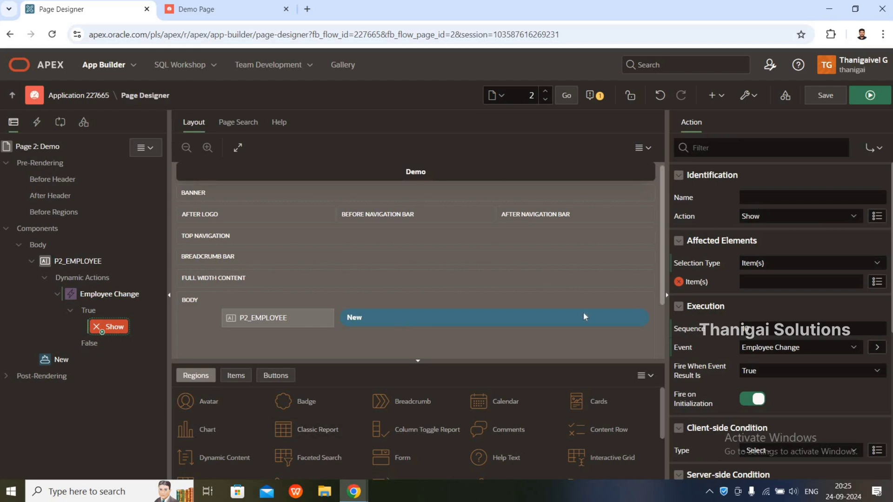
{"action": "left_click", "coordinate": [777, 197]}
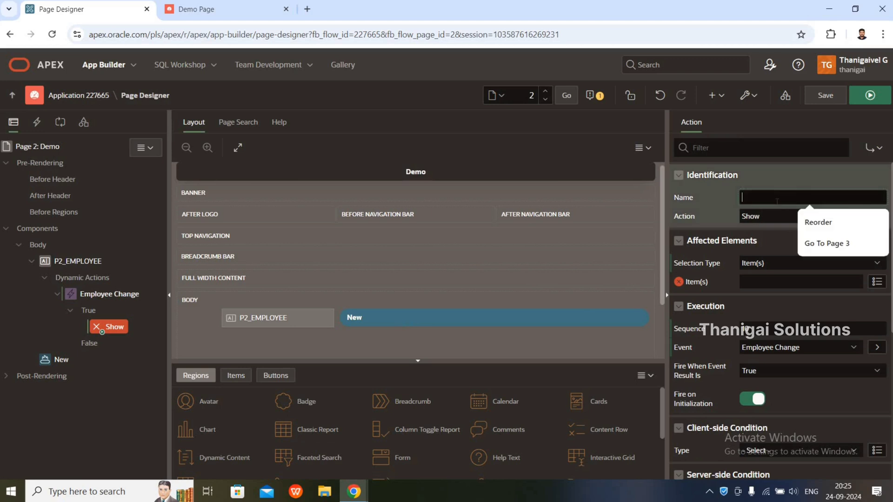
{"action": "type", "text": "show name"}
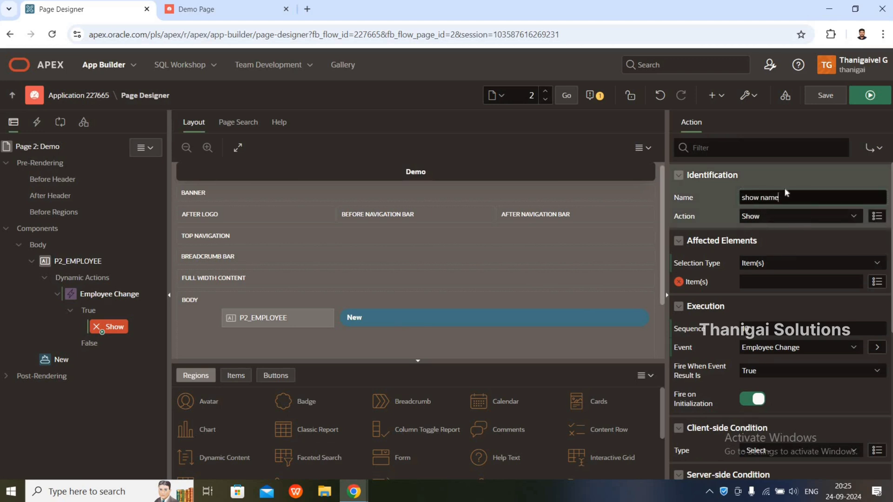
{"action": "left_click", "coordinate": [750, 217]}
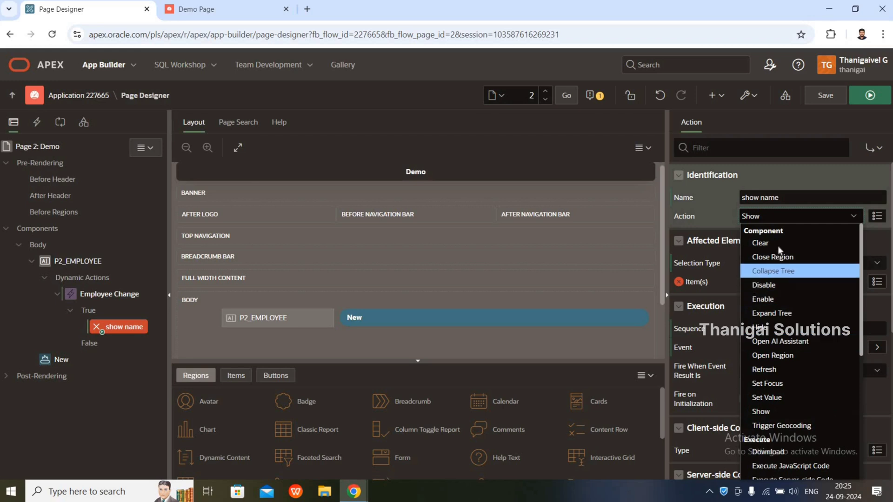
{"action": "left_click", "coordinate": [783, 219]}
{"action": "left_click", "coordinate": [783, 219]}
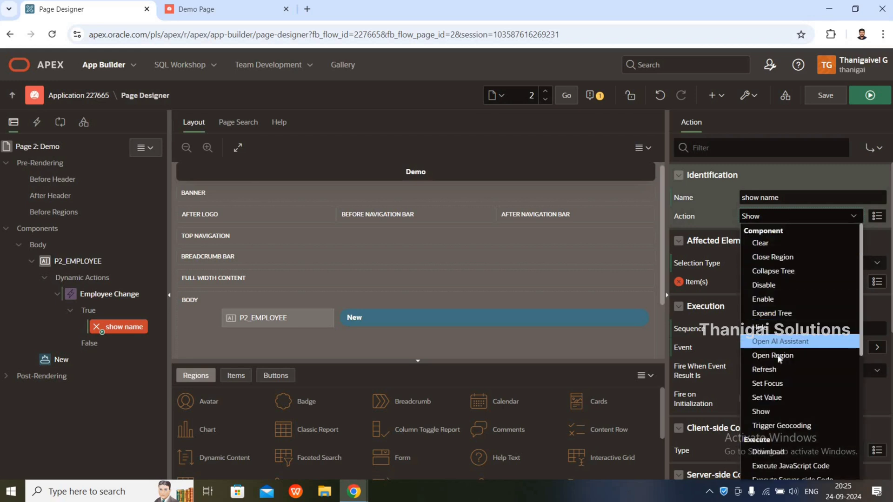
{"action": "left_click", "coordinate": [789, 290]}
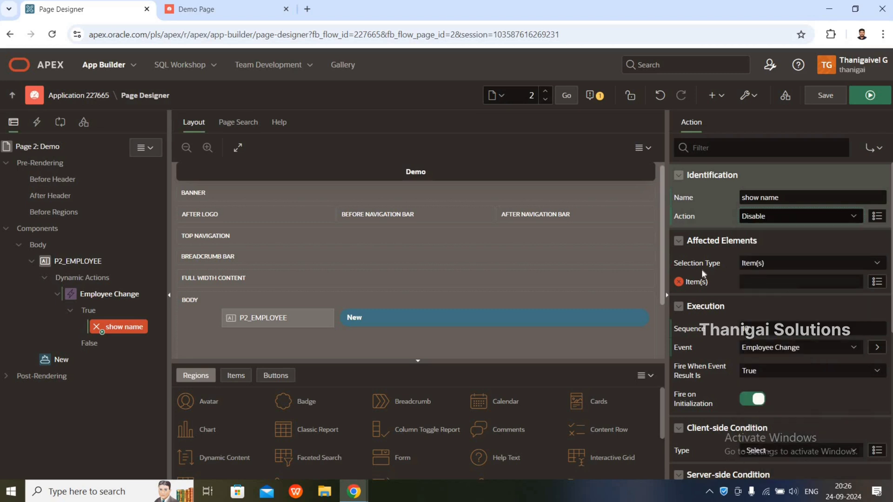
Set the action's affected item to P2_EMPLOYEE and turn off Fire on Initialization
{"action": "left_click", "coordinate": [766, 262]}
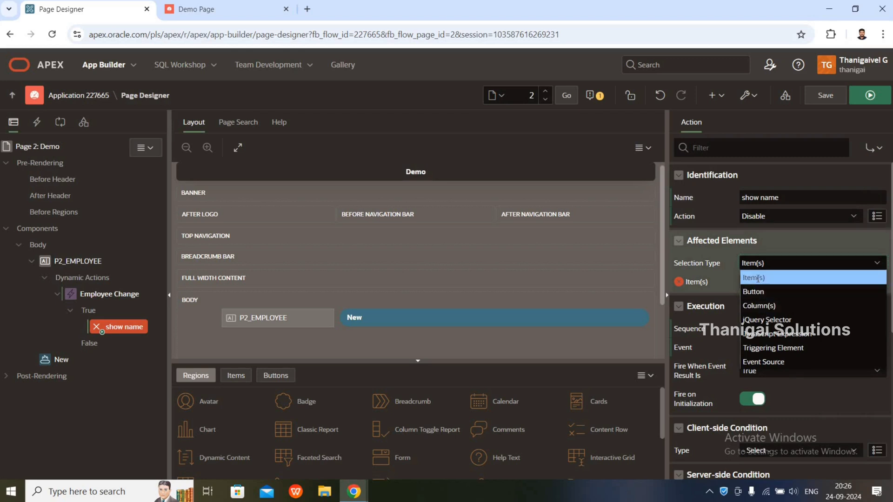
{"action": "left_click", "coordinate": [758, 278]}
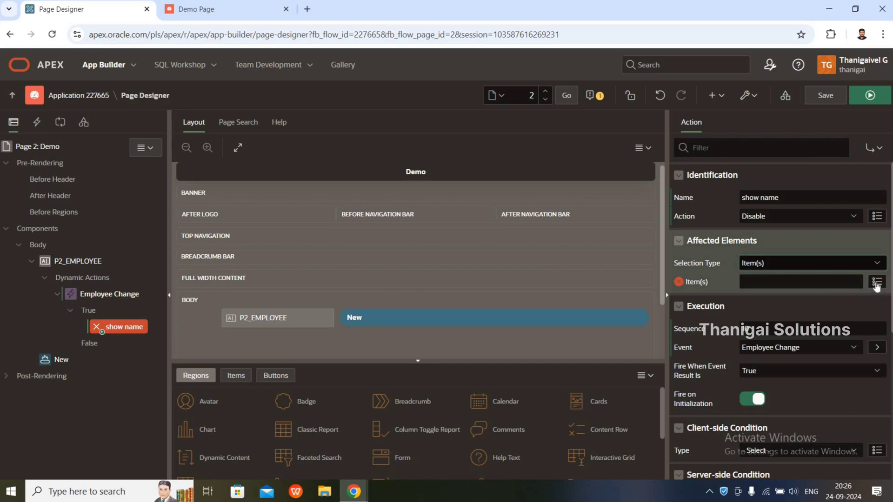
{"action": "left_click", "coordinate": [876, 283]}
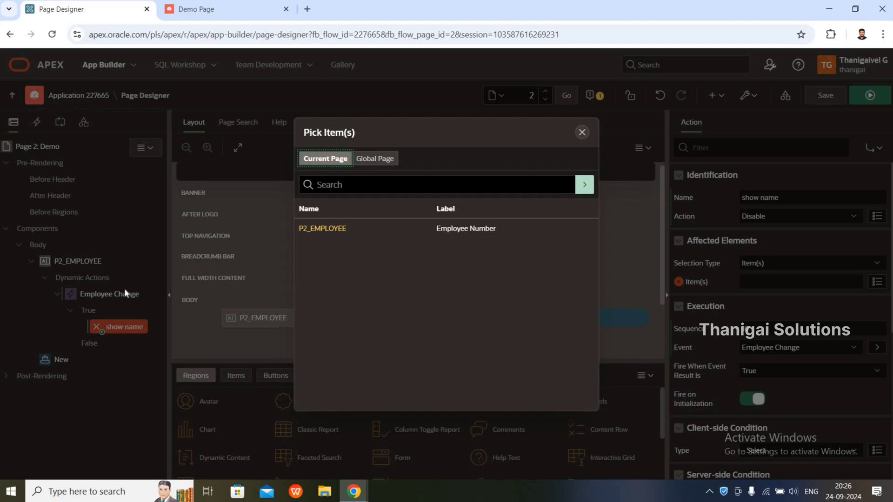
{"action": "left_click", "coordinate": [322, 230]}
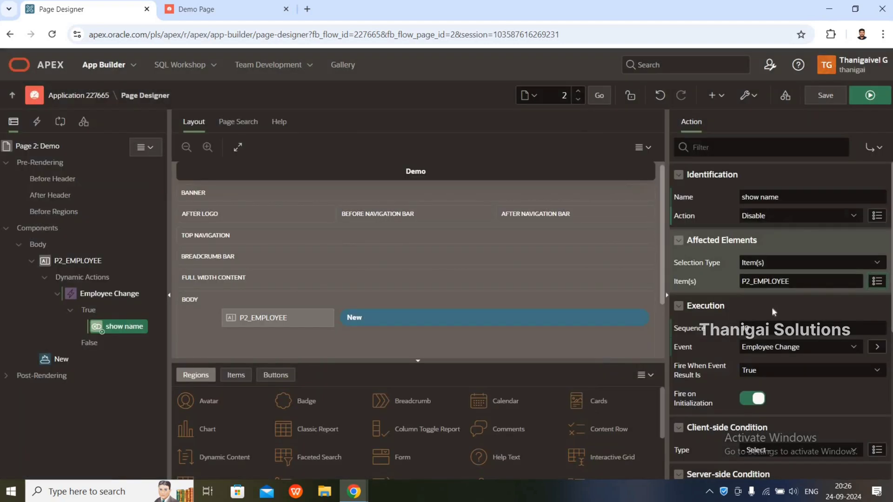
{"action": "left_click", "coordinate": [759, 400]}
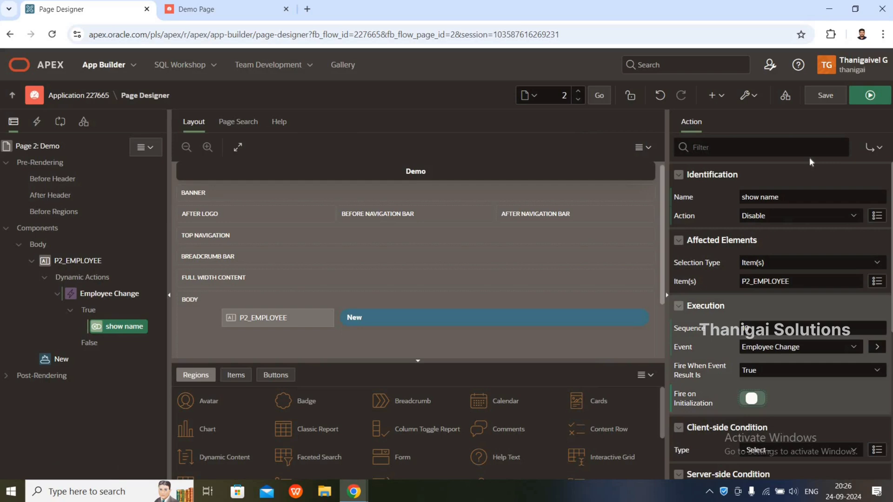
Save and run the page, enter a name in the Employee Number field and leave the field to trigger the change event
{"action": "left_click", "coordinate": [866, 97]}
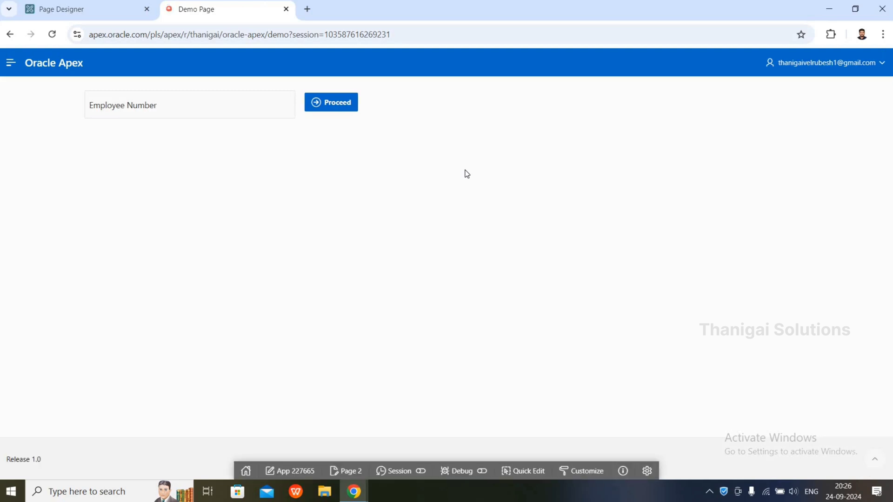
{"action": "left_click", "coordinate": [180, 95]}
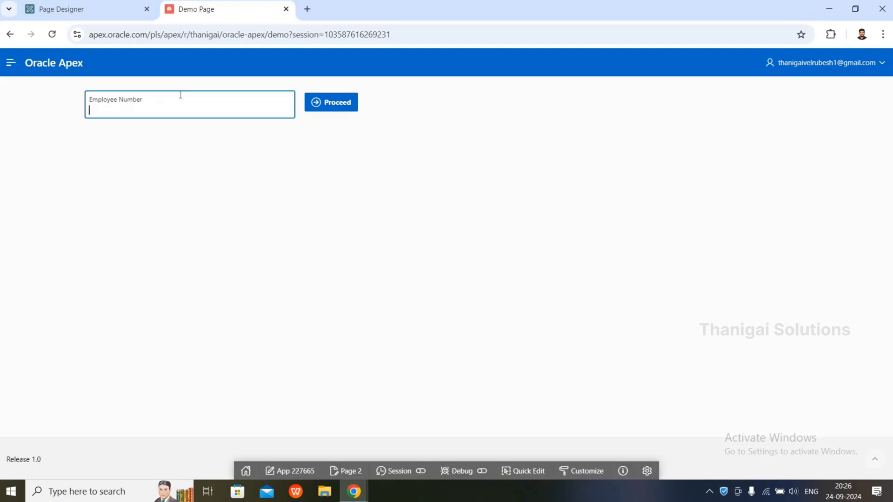
{"action": "type", "text": "thanigai"}
{"action": "left_click", "coordinate": [248, 162]}
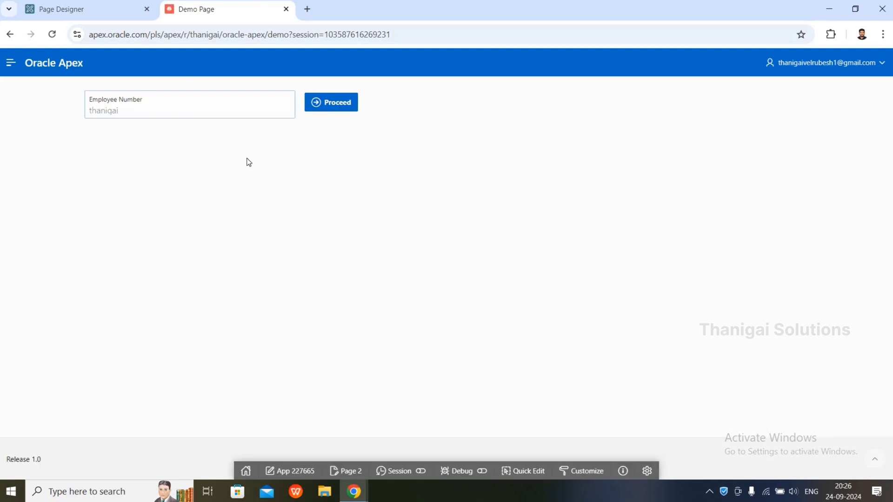
Try to select and delete the text in the Employee Number field, and return to the page's design view
{"action": "double_click", "coordinate": [153, 97]}
{"action": "left_click", "coordinate": [124, 110]}
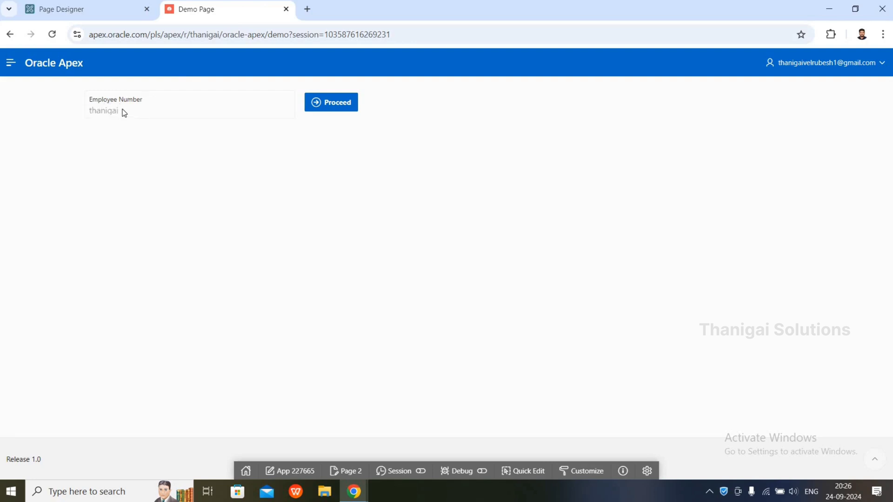
{"action": "double_click", "coordinate": [124, 111]}
{"action": "key", "text": "BackSpace"}
{"action": "double_click", "coordinate": [132, 111]}
{"action": "left_click", "coordinate": [130, 102]}
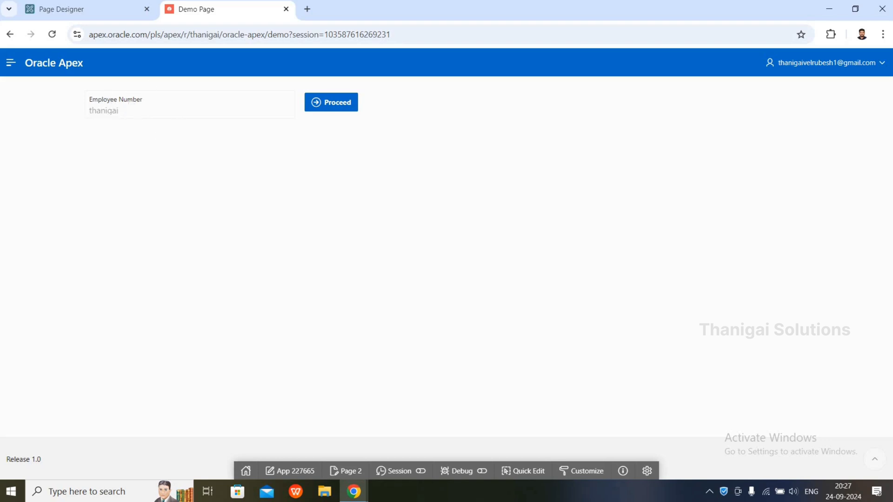
{"action": "left_click", "coordinate": [109, 9]}
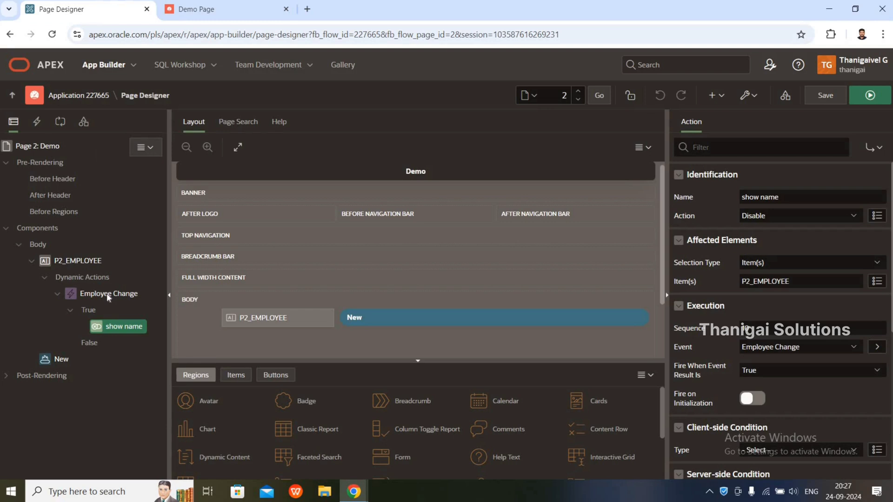